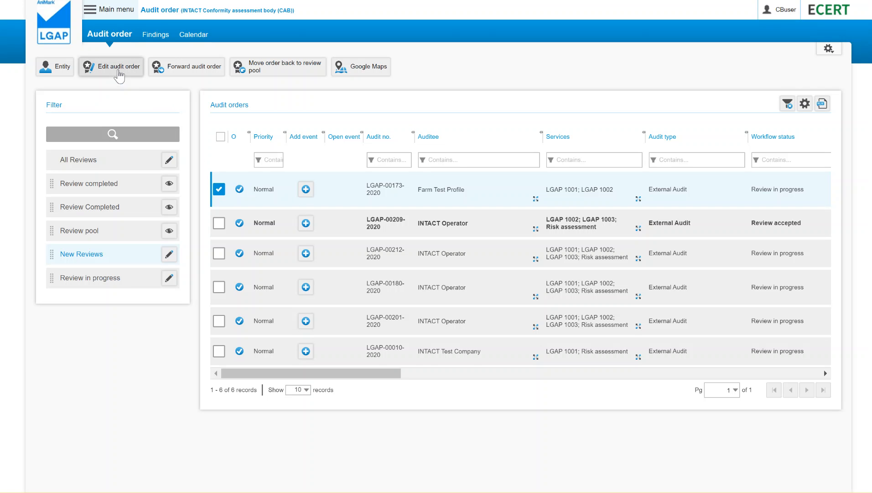
Step: Open the Farm Test Profile audit order's certification stage and set the LGAP review result to Certified
{"action": "left_click", "coordinate": [119, 72]}
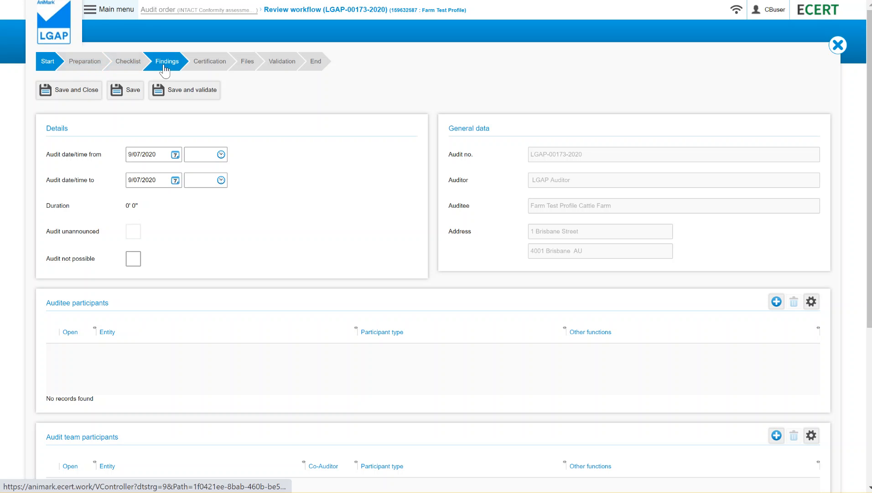
{"action": "left_click", "coordinate": [218, 64]}
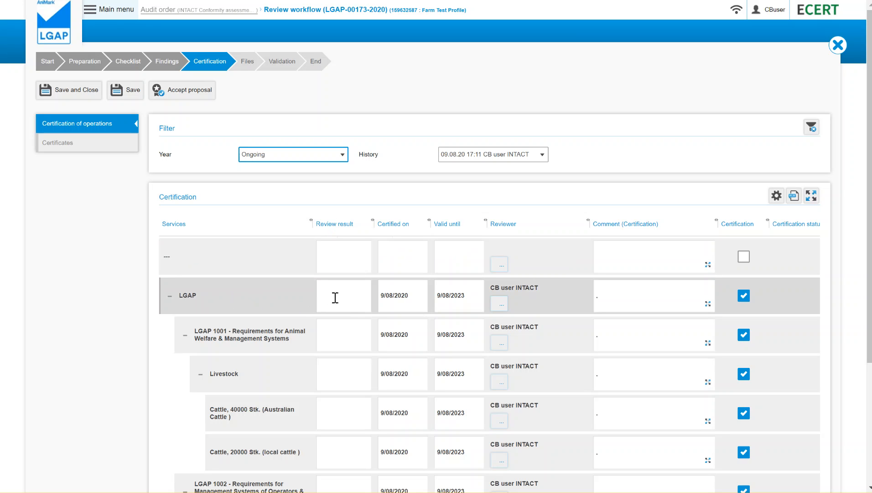
{"action": "left_click", "coordinate": [335, 297]}
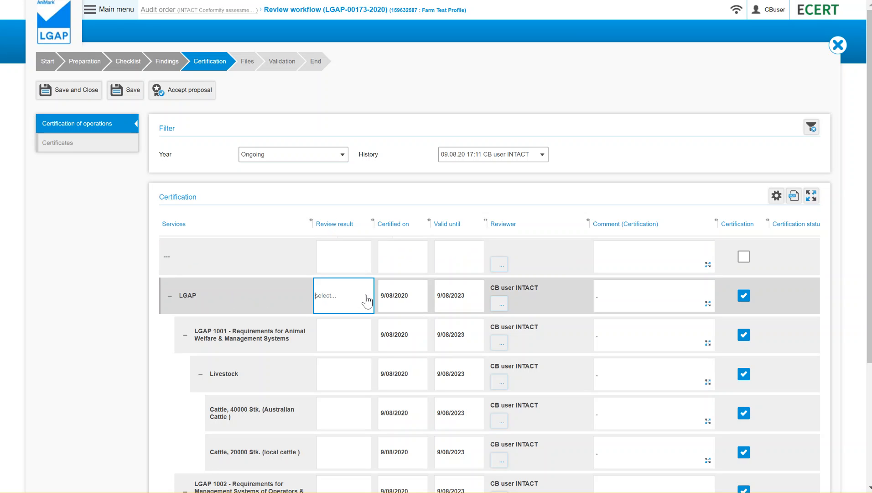
{"action": "left_click", "coordinate": [366, 297]}
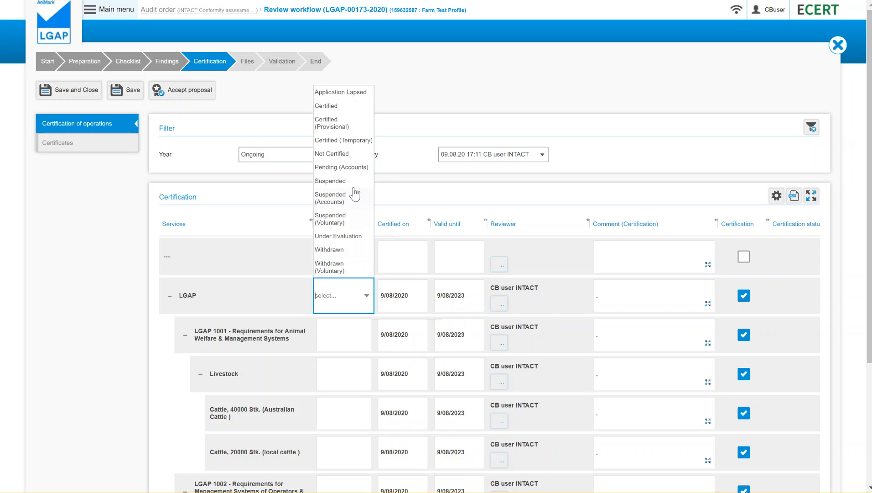
{"action": "left_click", "coordinate": [329, 106]}
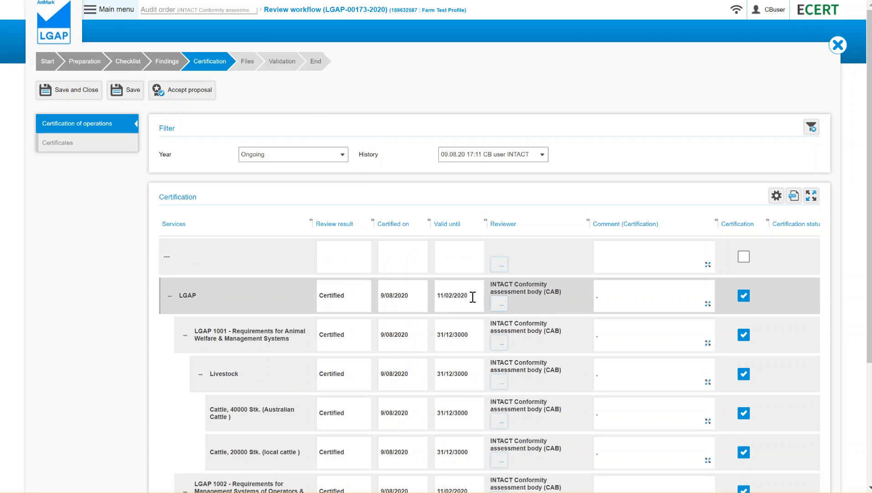
Step: Change the day of the LGAP row's valid-until date to 09
{"action": "left_click_drag", "start_coordinate": [472, 296], "coordinate": [432, 295]}
{"action": "left_click", "coordinate": [462, 292]}
{"action": "left_click", "coordinate": [441, 295]}
{"action": "key", "text": "BackSpace"}
{"action": "key", "text": "BackSpace"}
{"action": "type", "text": "0"}
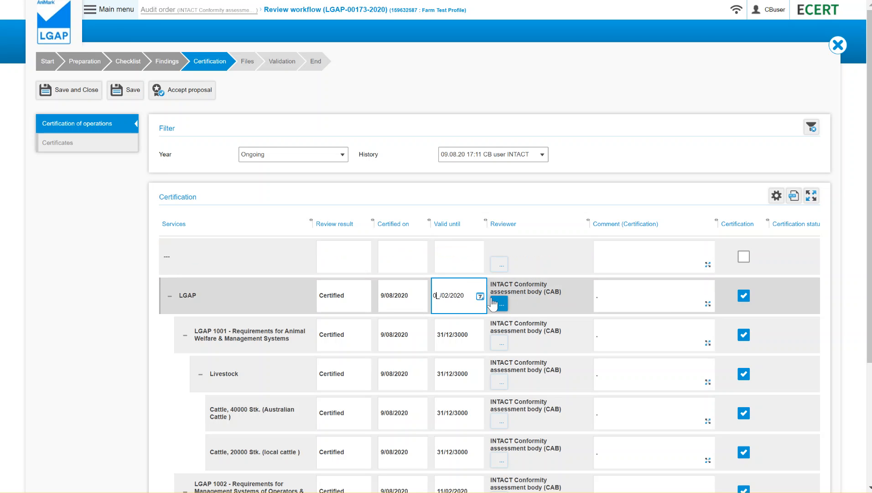
{"action": "type", "text": "9"}
{"action": "key", "text": "Return"}
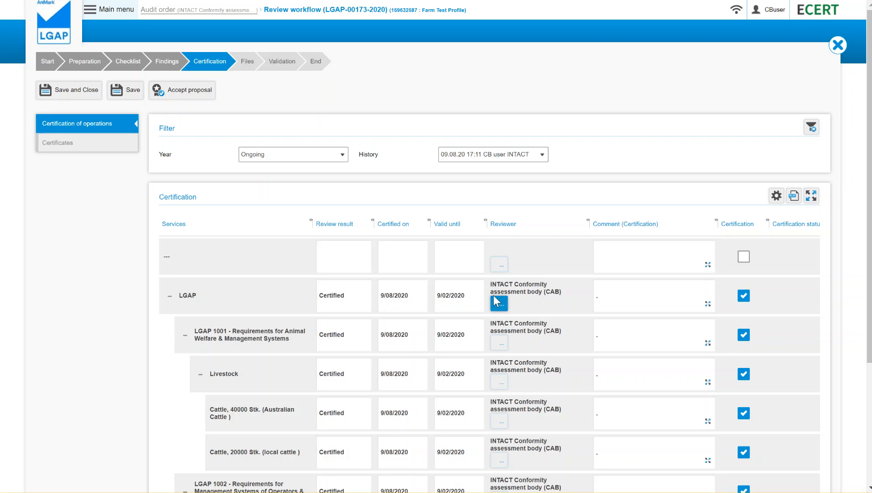
Step: Set the LGAP row's valid-until date to 09/08/2023 and save the certification decision
{"action": "left_click", "coordinate": [476, 295]}
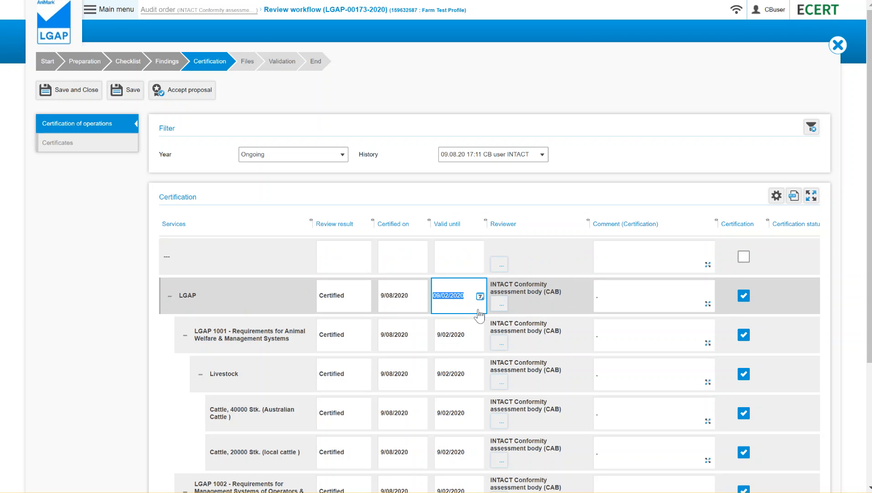
{"action": "type", "text": "09/08/2023"}
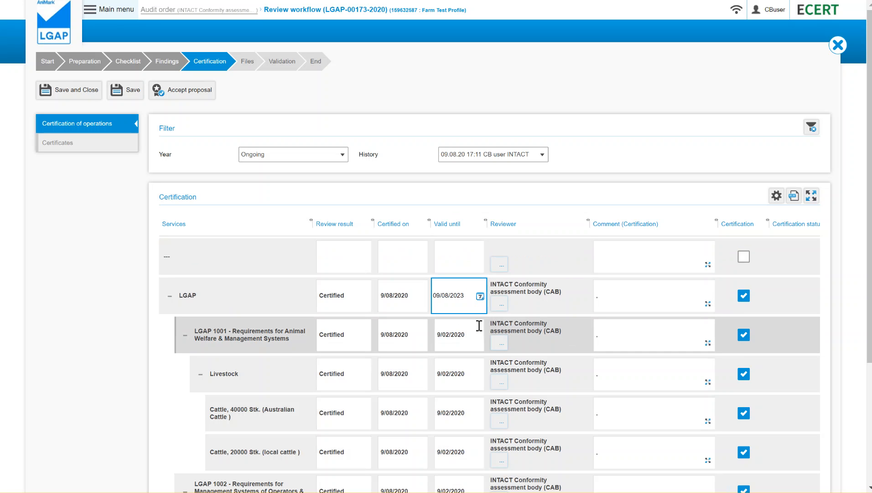
{"action": "left_click", "coordinate": [646, 299]}
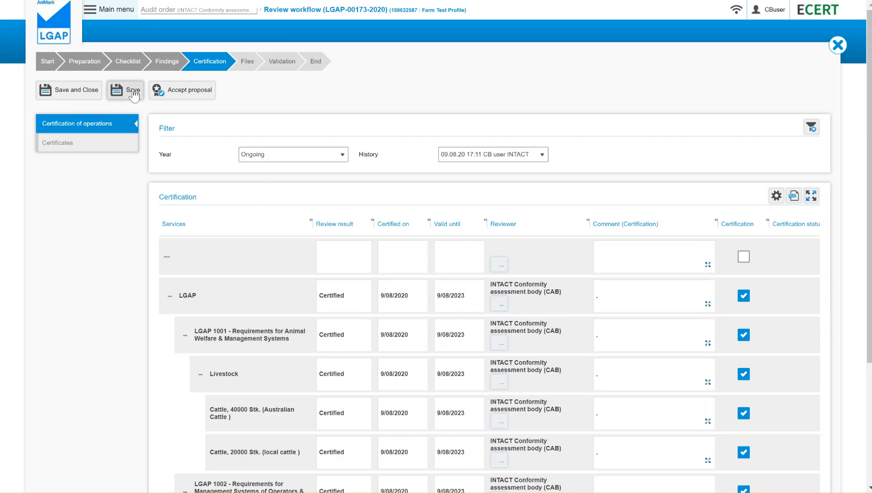
{"action": "left_click", "coordinate": [133, 91]}
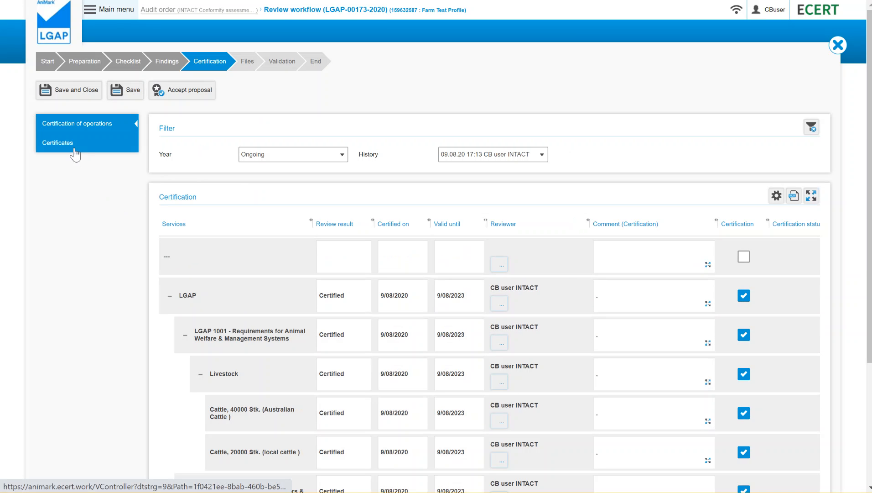
Step: Disable the existing LGAP certificate in the Farm Test Profile review's certificates list
{"action": "left_click", "coordinate": [78, 148]}
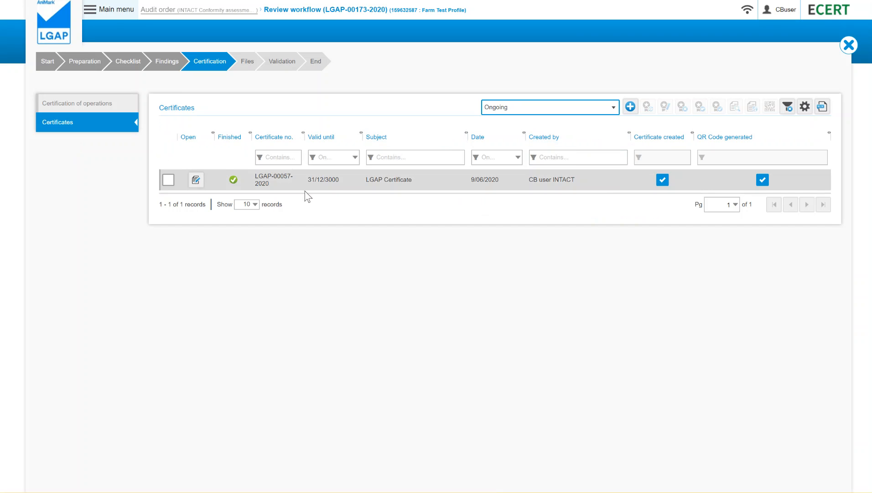
{"action": "left_click", "coordinate": [168, 180]}
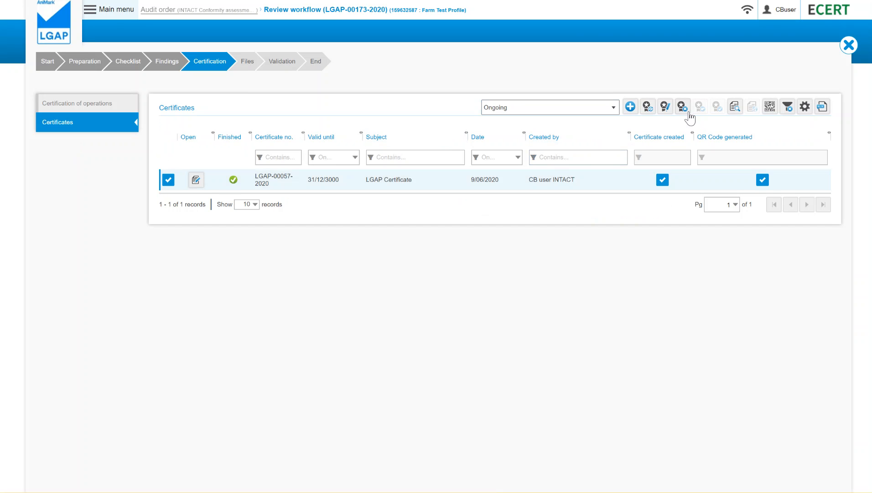
{"action": "left_click", "coordinate": [683, 112]}
{"action": "left_click", "coordinate": [500, 40]}
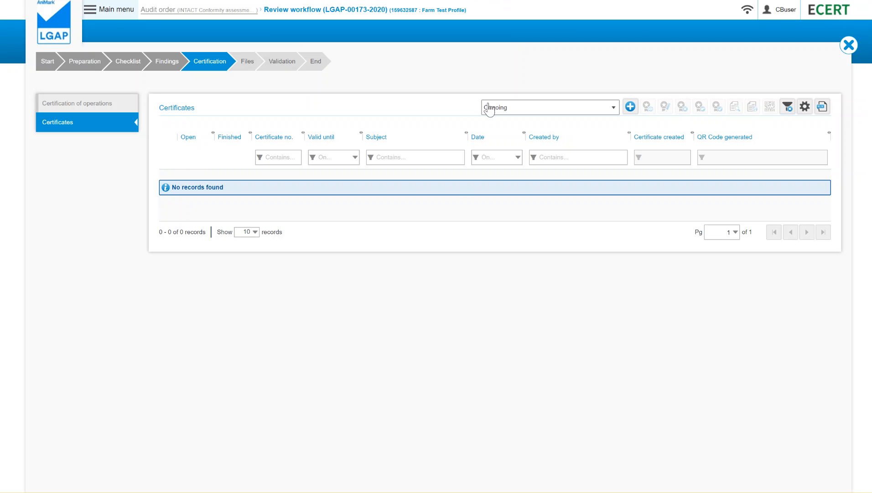
Step: Create a new certificate from the LGAP Certificate template, link it to the 07/09/2020 external audit, and save and close it
{"action": "left_click", "coordinate": [631, 108]}
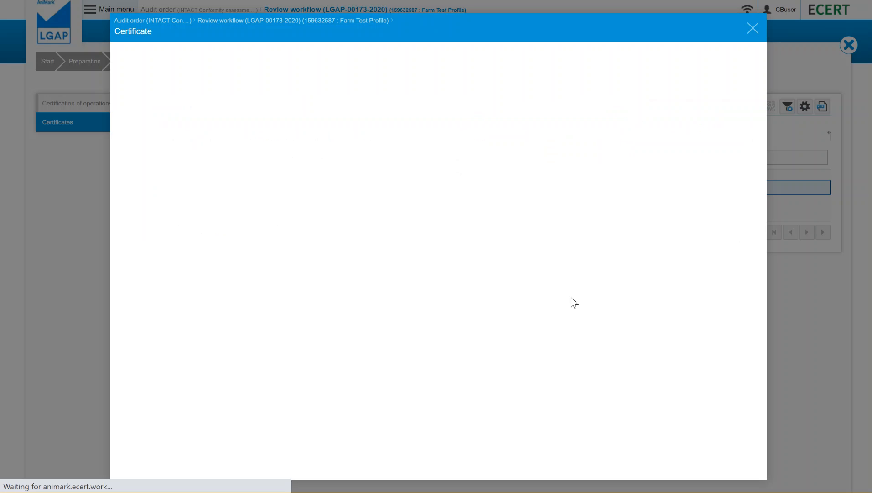
{"action": "left_click", "coordinate": [321, 149]}
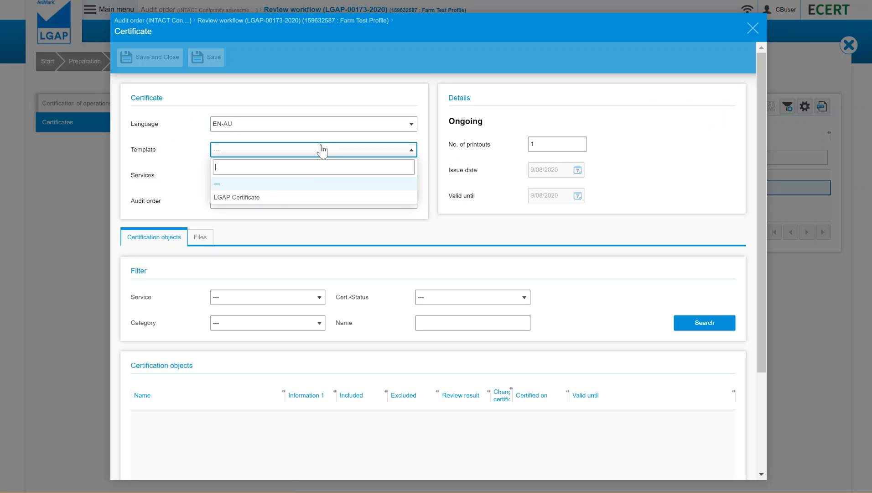
{"action": "left_click", "coordinate": [297, 193]}
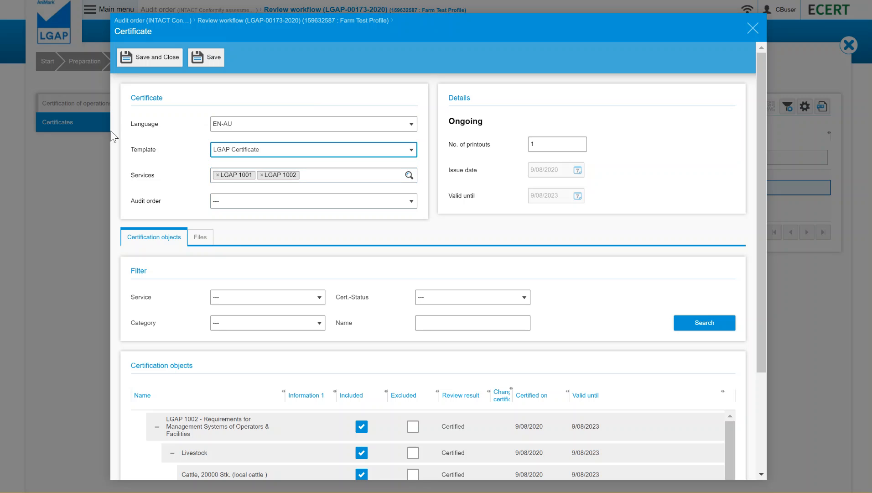
{"action": "left_click", "coordinate": [247, 202]}
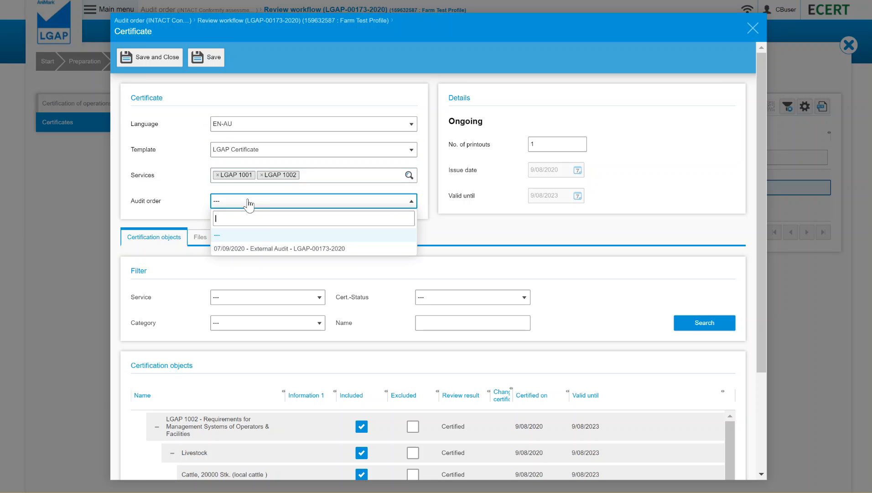
{"action": "left_click", "coordinate": [274, 250]}
{"action": "scroll", "coordinate": [272, 250], "scroll_direction": "down", "scroll_amount": 3}
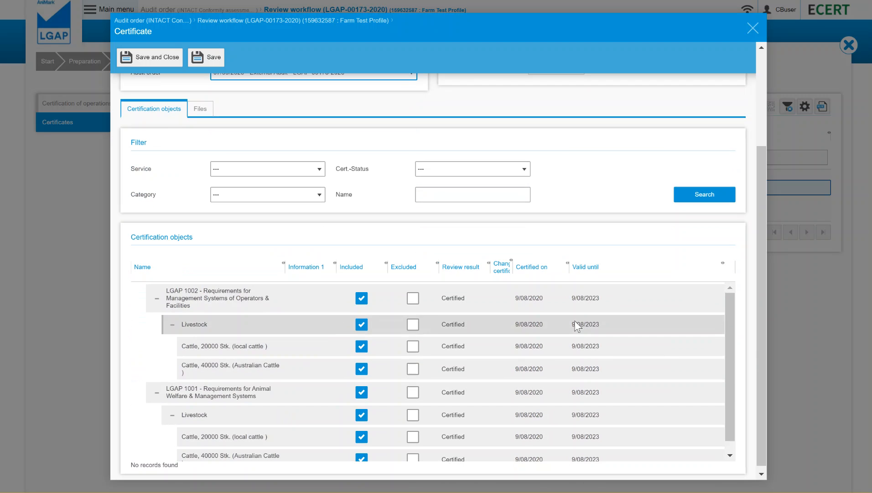
{"action": "scroll", "coordinate": [513, 296], "scroll_direction": "down", "scroll_amount": 1}
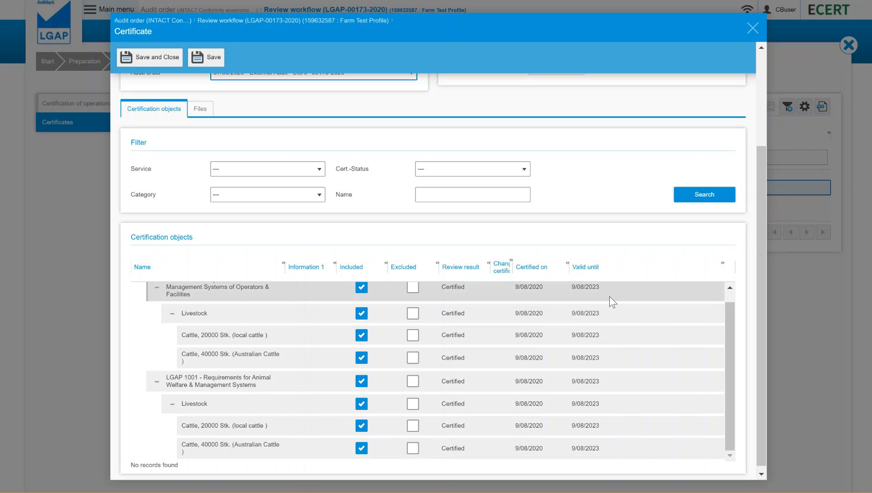
{"action": "left_click", "coordinate": [165, 58]}
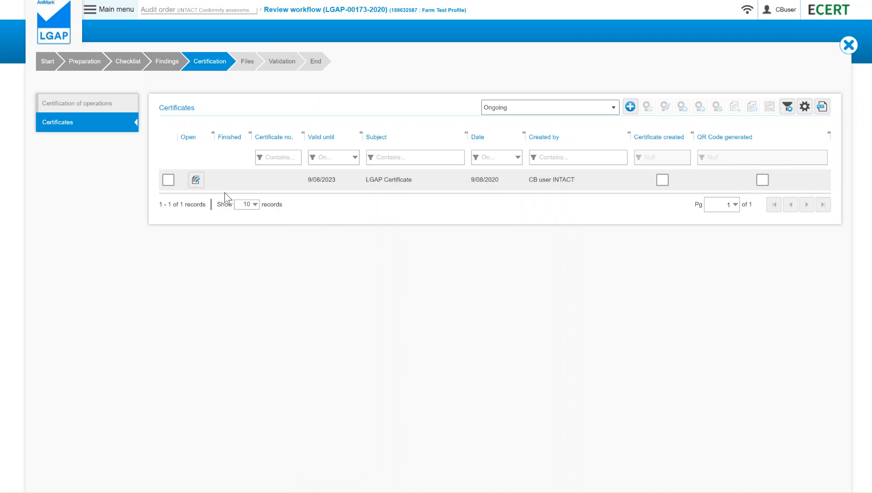
Step: Preview the new LGAP certificate and look through the certificate and its annex
{"action": "left_click", "coordinate": [233, 182]}
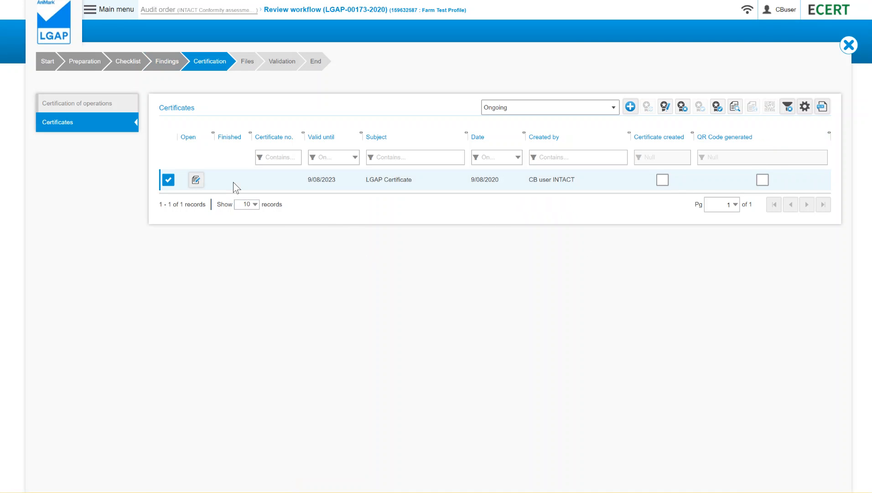
{"action": "left_click", "coordinate": [735, 106]}
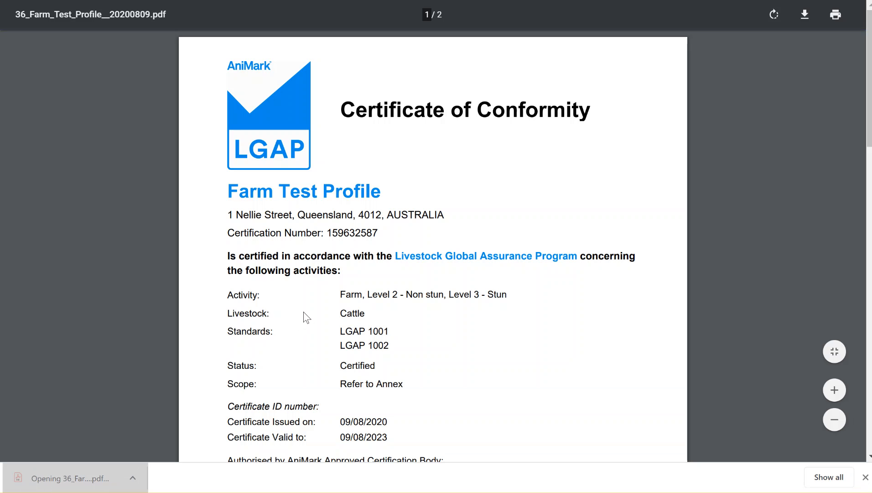
{"action": "scroll", "coordinate": [331, 248], "scroll_direction": "down", "scroll_amount": 5}
{"action": "scroll", "coordinate": [330, 247], "scroll_direction": "down", "scroll_amount": 14}
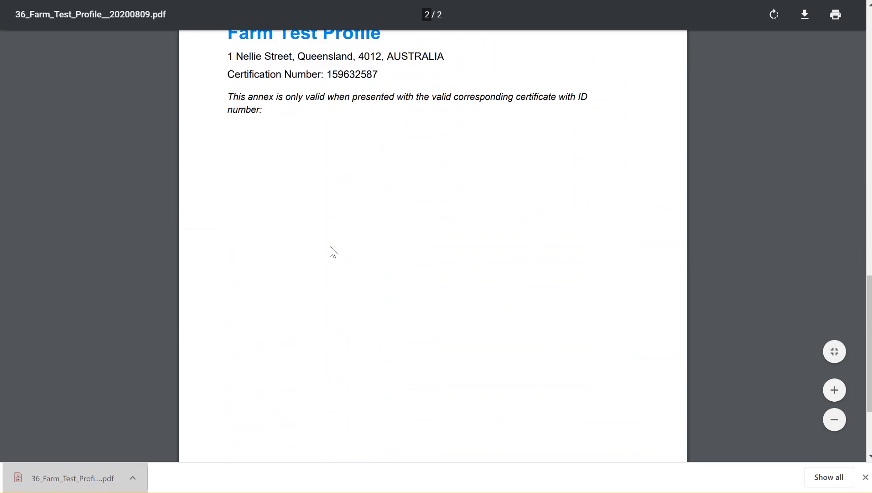
{"action": "scroll", "coordinate": [330, 246], "scroll_direction": "up", "scroll_amount": 4}
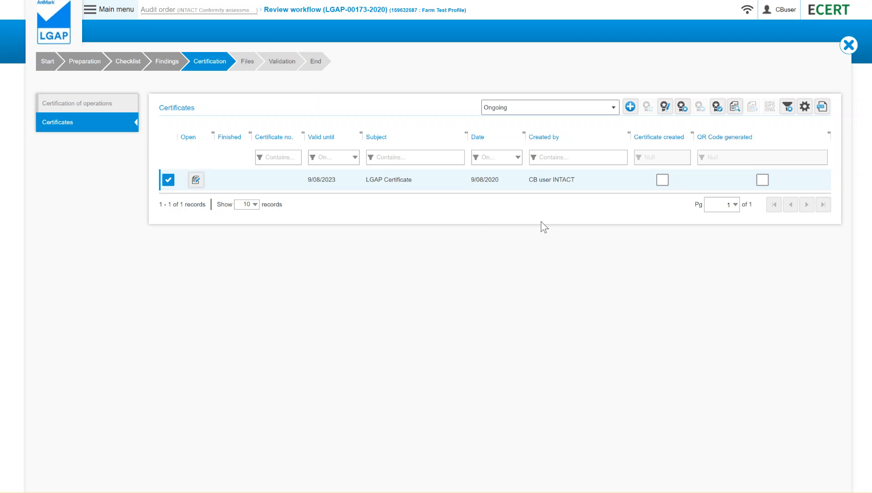
Step: Finalise the new LGAP certificate and close the review workflow
{"action": "left_click", "coordinate": [721, 109]}
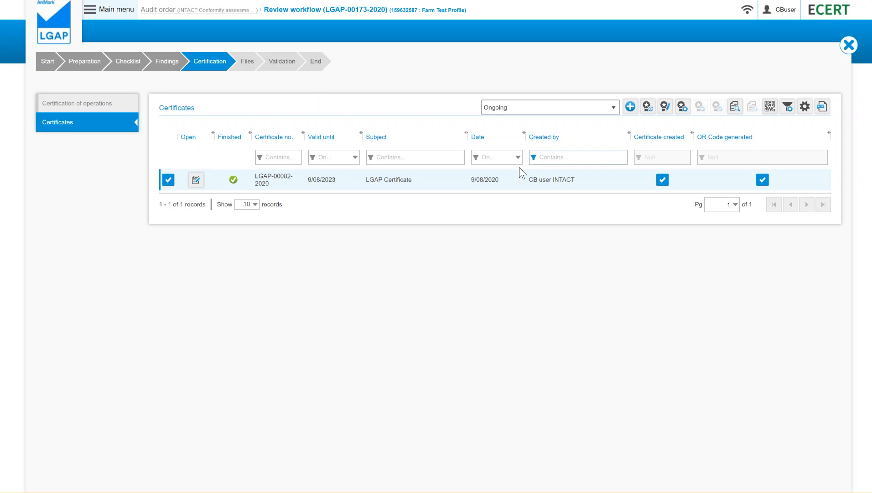
{"action": "left_click", "coordinate": [847, 45]}
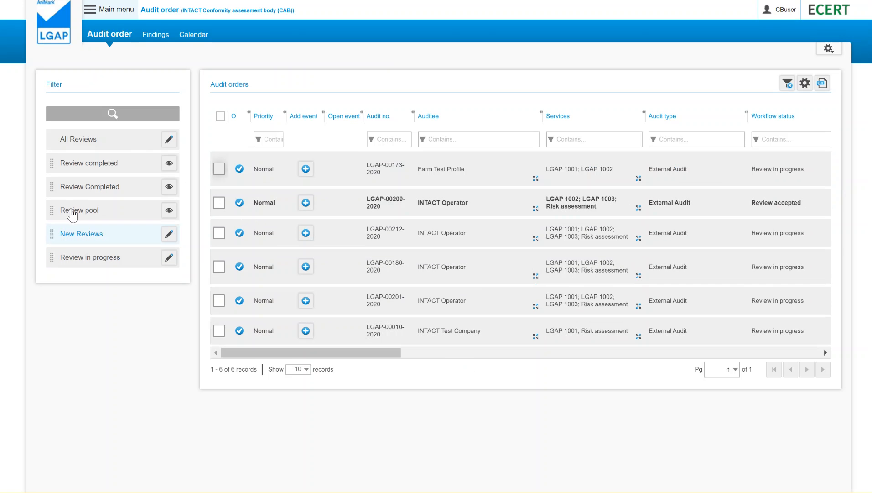
Step: Filter the audit orders by Review Completed and open the certificates of the Charlie Feedlots entity
{"action": "left_click", "coordinate": [73, 210]}
{"action": "left_click", "coordinate": [111, 192]}
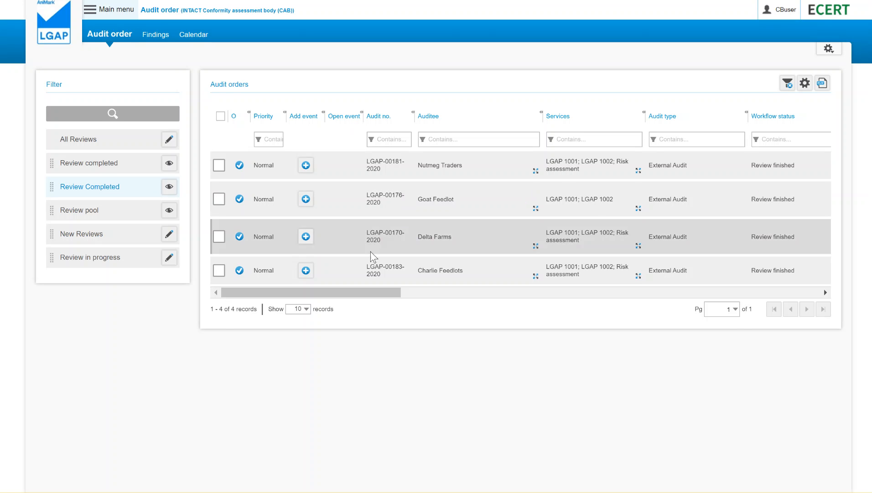
{"action": "left_click", "coordinate": [387, 276]}
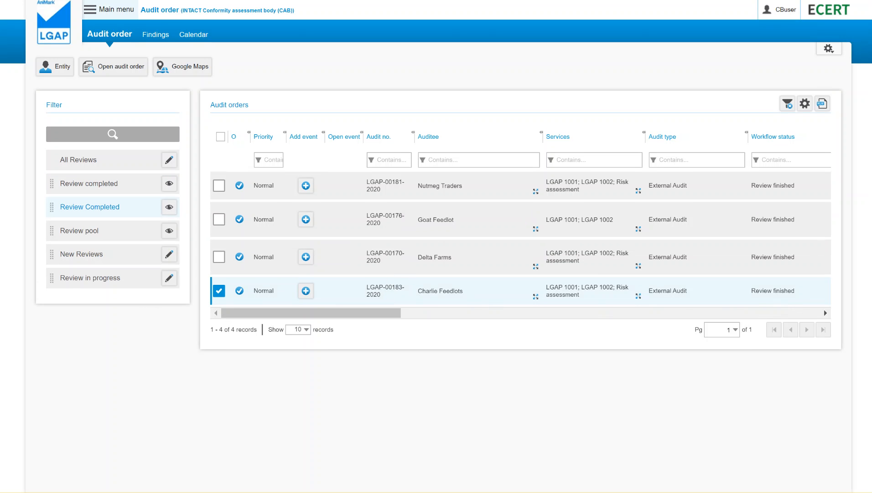
{"action": "left_click", "coordinate": [59, 67]}
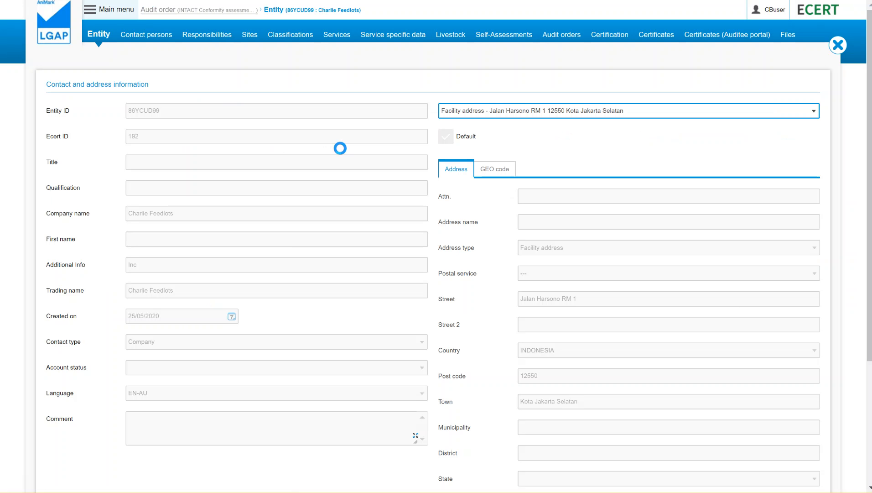
{"action": "left_click", "coordinate": [651, 38]}
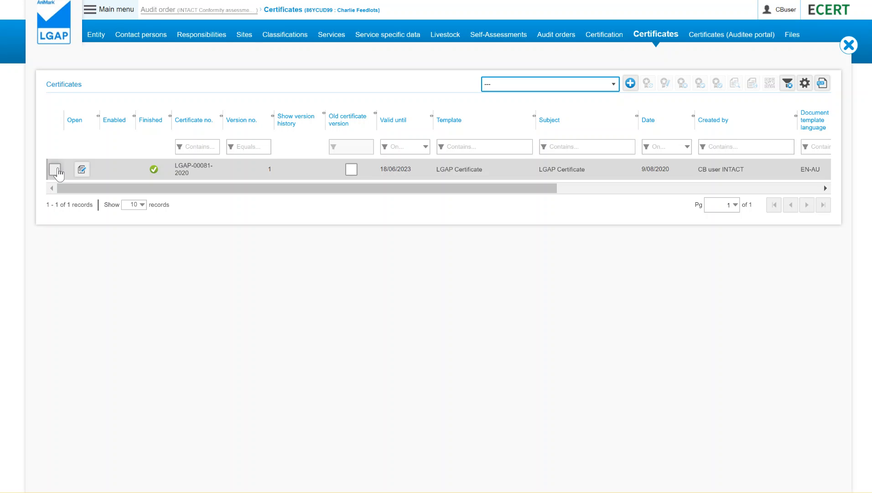
Step: Disable the existing LGAP certificate of Charlie Feedlots
{"action": "left_click", "coordinate": [55, 170]}
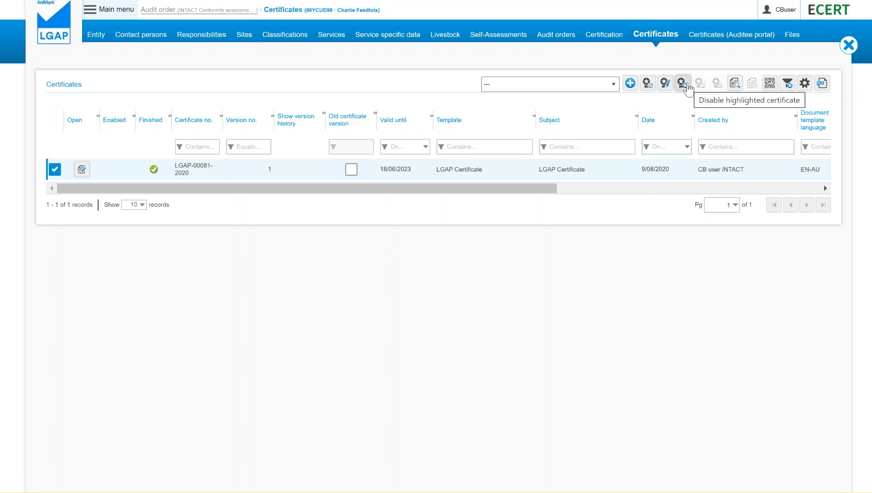
{"action": "left_click", "coordinate": [688, 86]}
{"action": "left_click", "coordinate": [500, 41]}
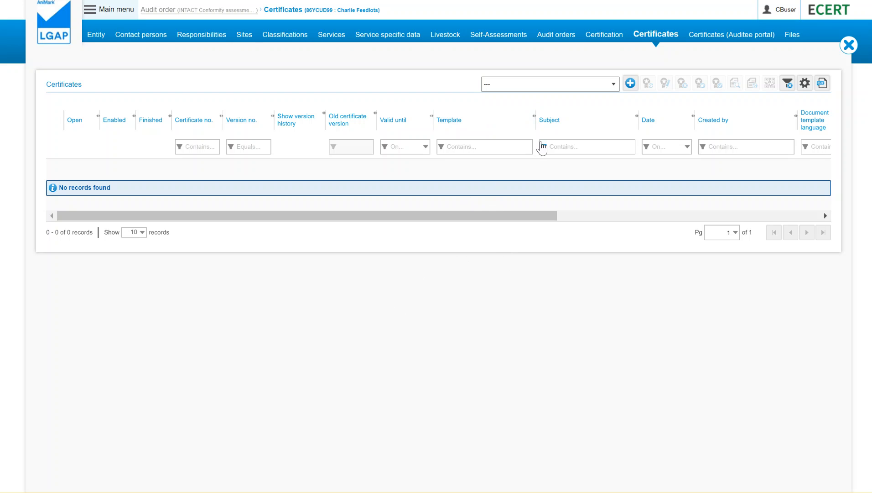
Step: Create a certificate for Charlie Feedlots with the LGAP Certificate template and the 07/14/2020 external audit order, and save it
{"action": "left_click", "coordinate": [629, 84]}
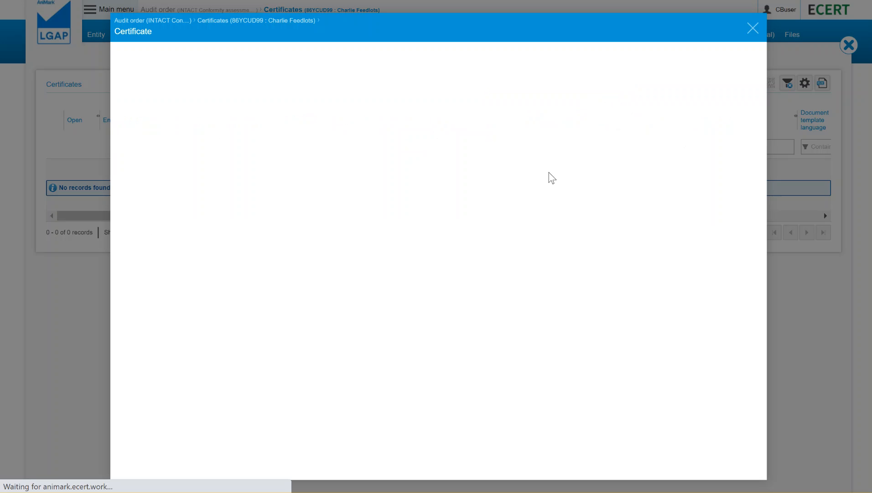
{"action": "left_click", "coordinate": [303, 150]}
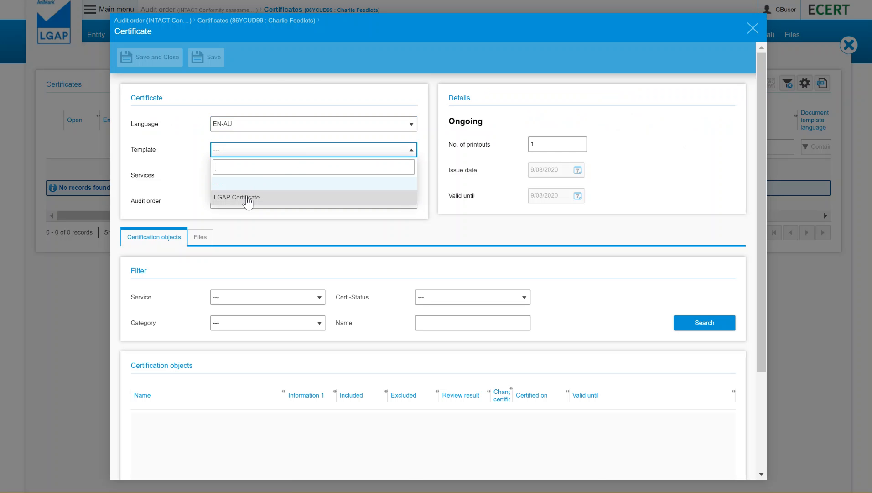
{"action": "left_click", "coordinate": [249, 197]}
{"action": "left_click", "coordinate": [246, 206]}
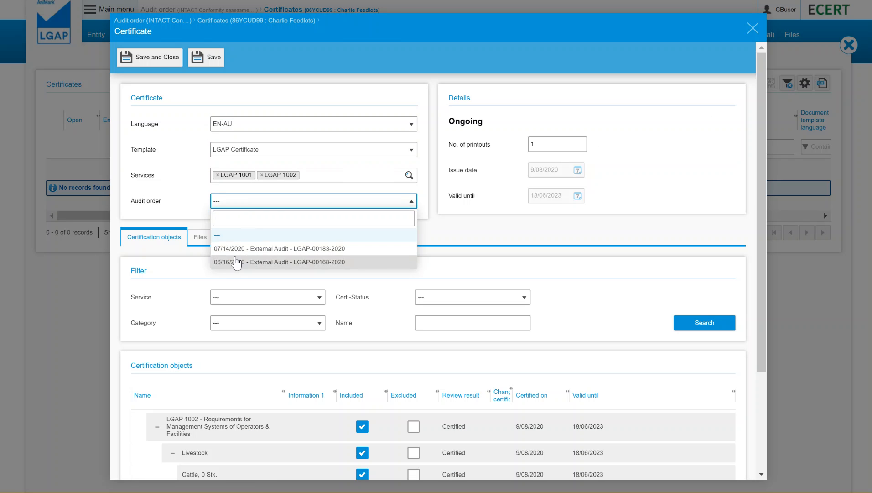
{"action": "left_click", "coordinate": [237, 249]}
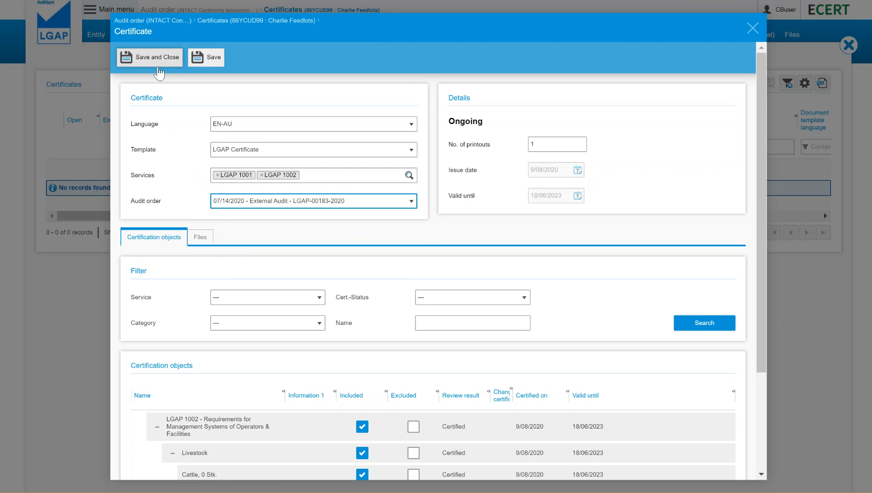
{"action": "scroll", "coordinate": [532, 319], "scroll_direction": "down", "scroll_amount": 3}
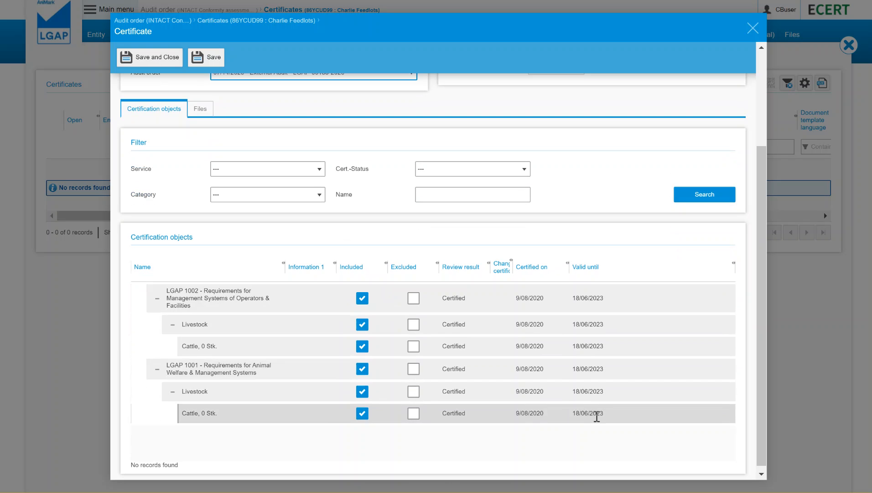
{"action": "left_click", "coordinate": [613, 308]}
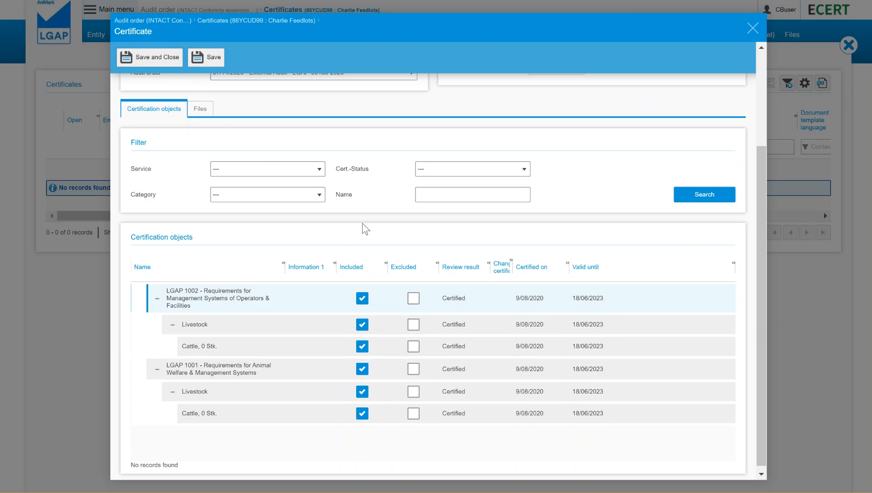
{"action": "left_click", "coordinate": [156, 57]}
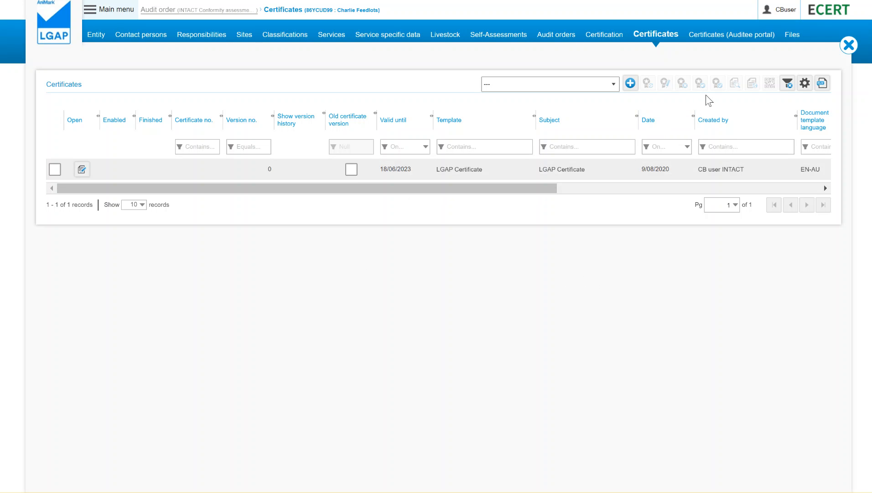
Step: Preview the newly created Charlie Feedlots certificate as a PDF and examine its details, validity dates and annex
{"action": "left_click", "coordinate": [472, 171]}
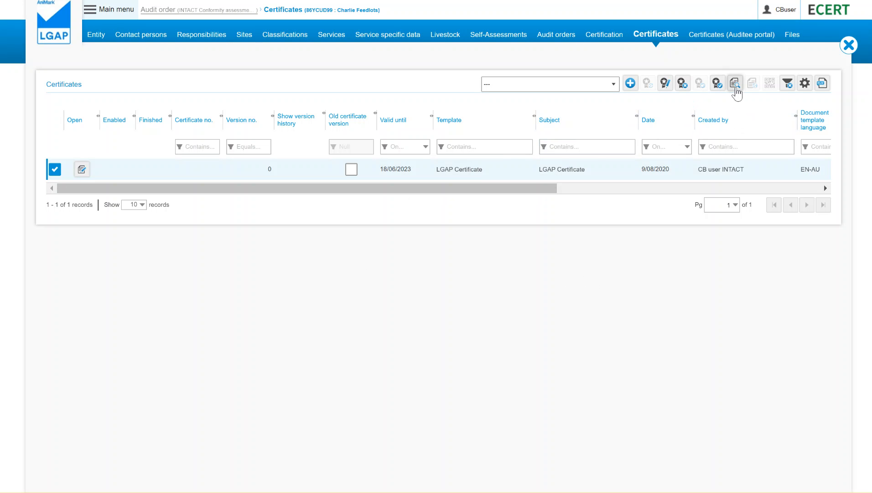
{"action": "left_click", "coordinate": [735, 90]}
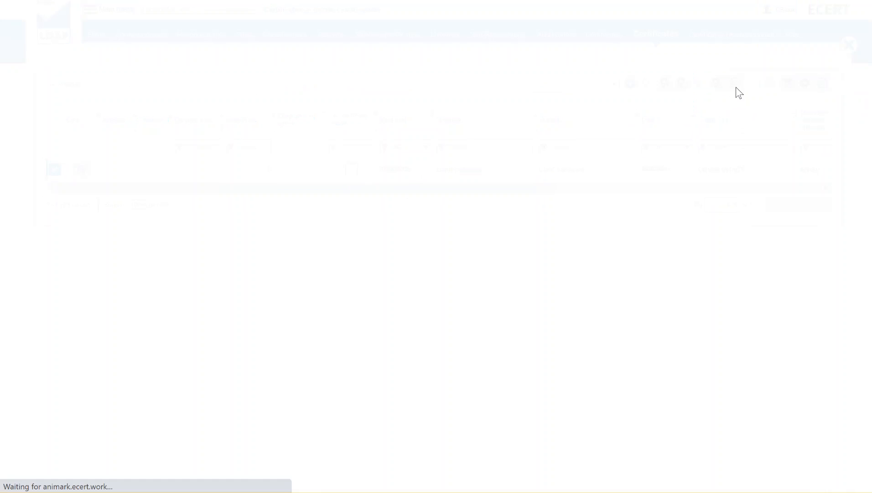
{"action": "left_click", "coordinate": [64, 478]}
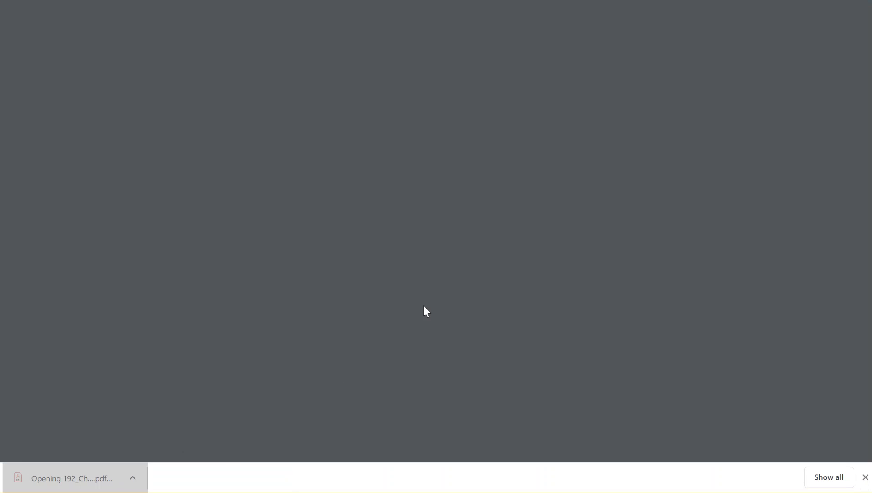
{"action": "scroll", "coordinate": [424, 191], "scroll_direction": "down", "scroll_amount": 1}
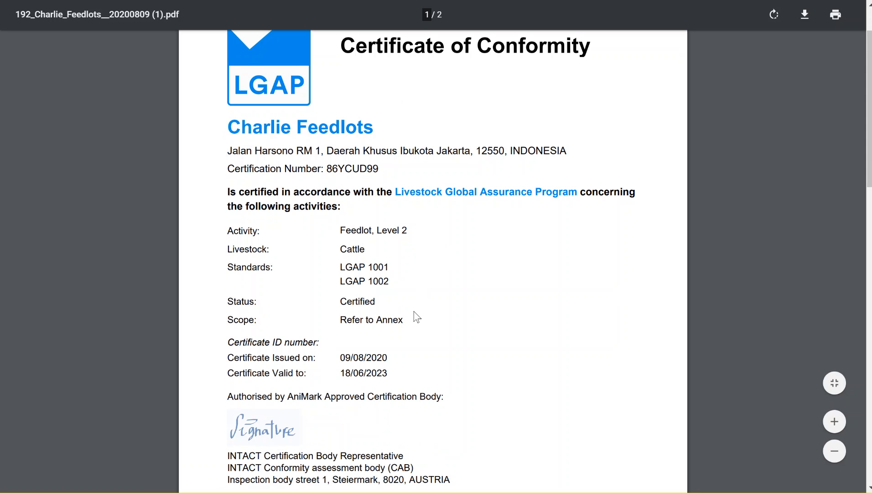
{"action": "scroll", "coordinate": [416, 316], "scroll_direction": "down", "scroll_amount": 1}
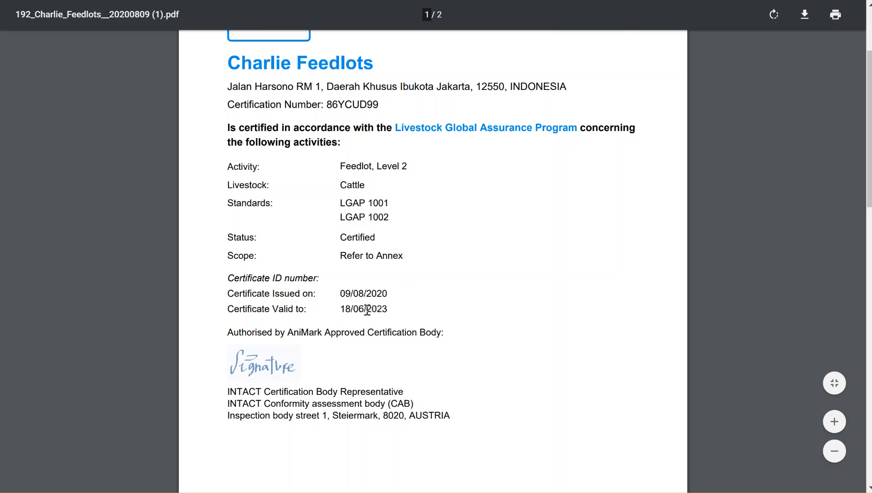
{"action": "scroll", "coordinate": [430, 315], "scroll_direction": "down", "scroll_amount": 2}
{"action": "scroll", "coordinate": [431, 315], "scroll_direction": "down", "scroll_amount": 5}
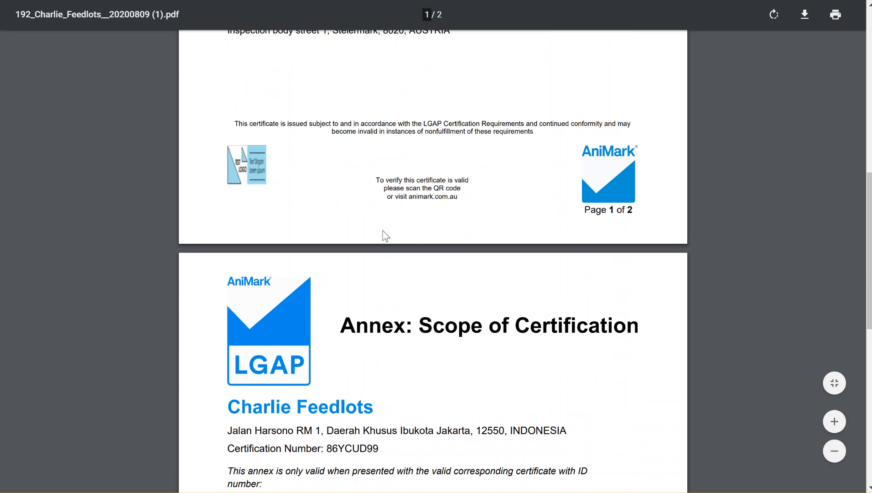
{"action": "scroll", "coordinate": [404, 255], "scroll_direction": "down", "scroll_amount": 4}
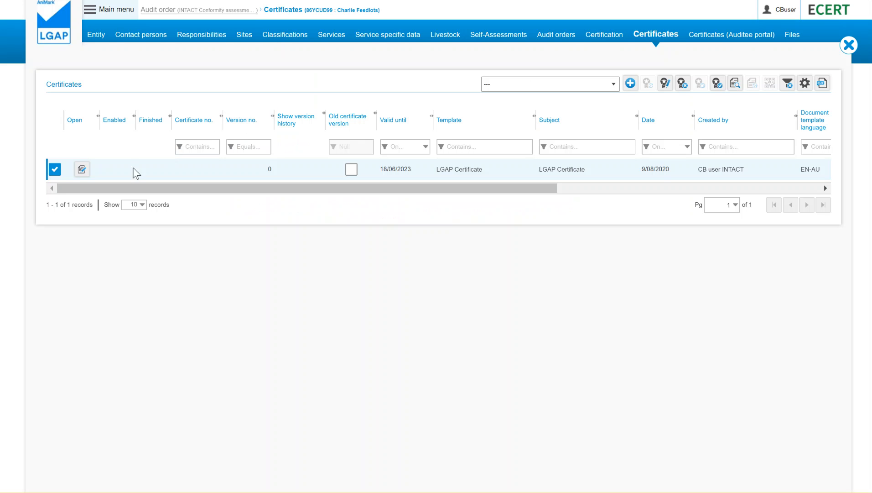
Step: Finalise the new Charlie Feedlots certificate and check the entity's certification overview for review results and validity dates
{"action": "left_click", "coordinate": [717, 82]}
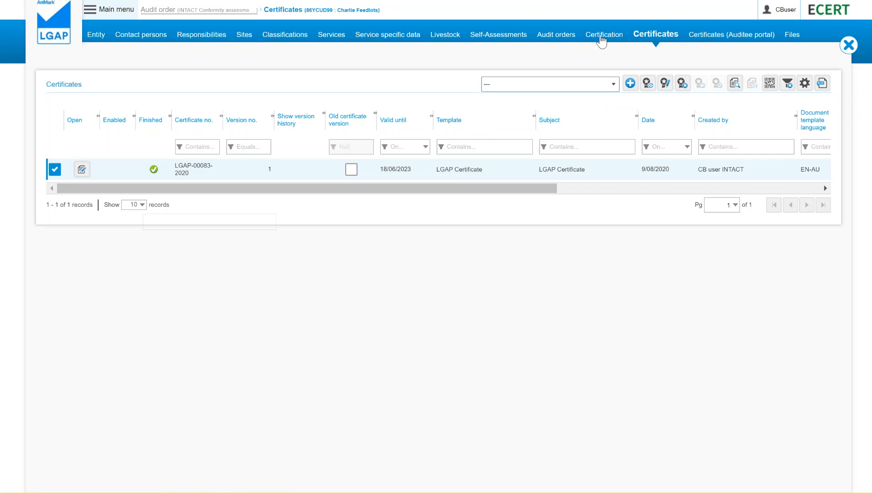
{"action": "left_click", "coordinate": [594, 40]}
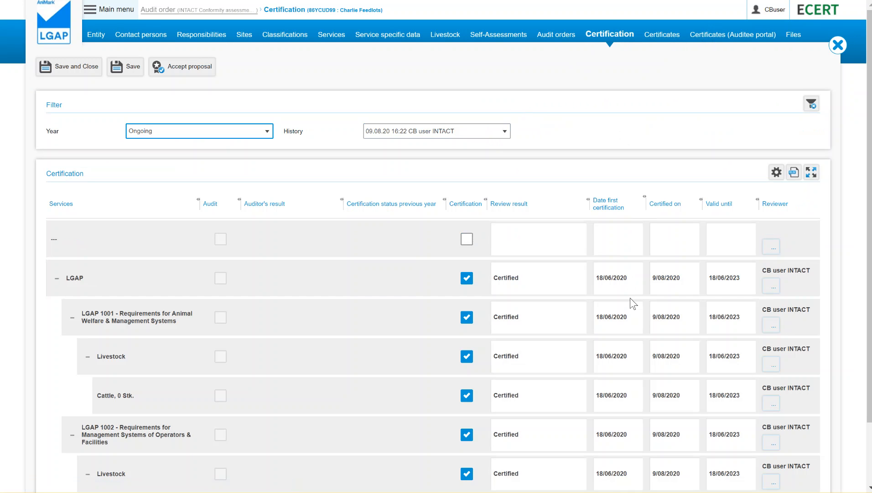
{"action": "scroll", "coordinate": [866, 41], "scroll_direction": "down", "scroll_amount": 3}
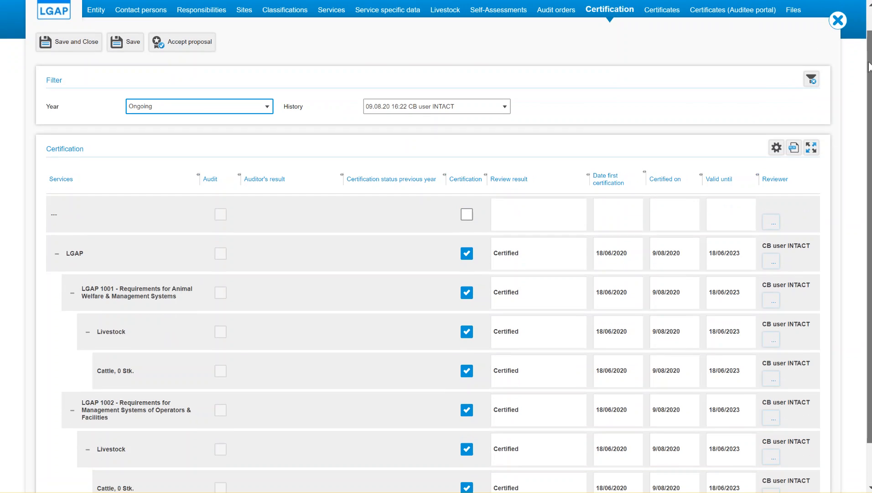
{"action": "left_click_drag", "start_coordinate": [594, 472], "coordinate": [538, 472]}
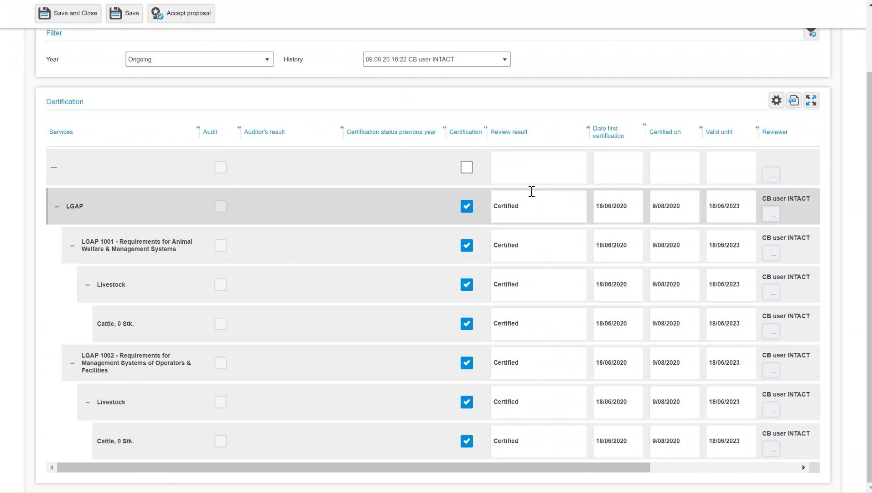
{"action": "scroll", "coordinate": [532, 189], "scroll_direction": "up", "scroll_amount": 3}
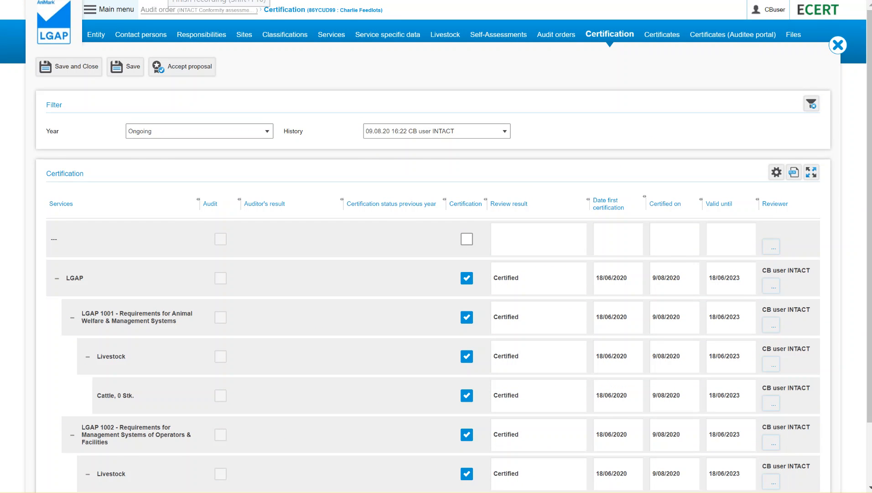